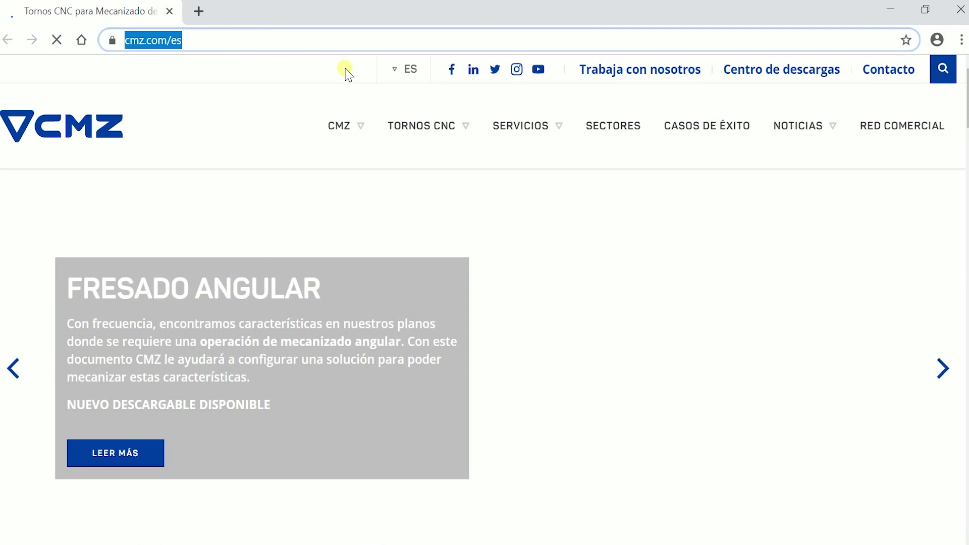
{"action": "type", "text": "cloud."}
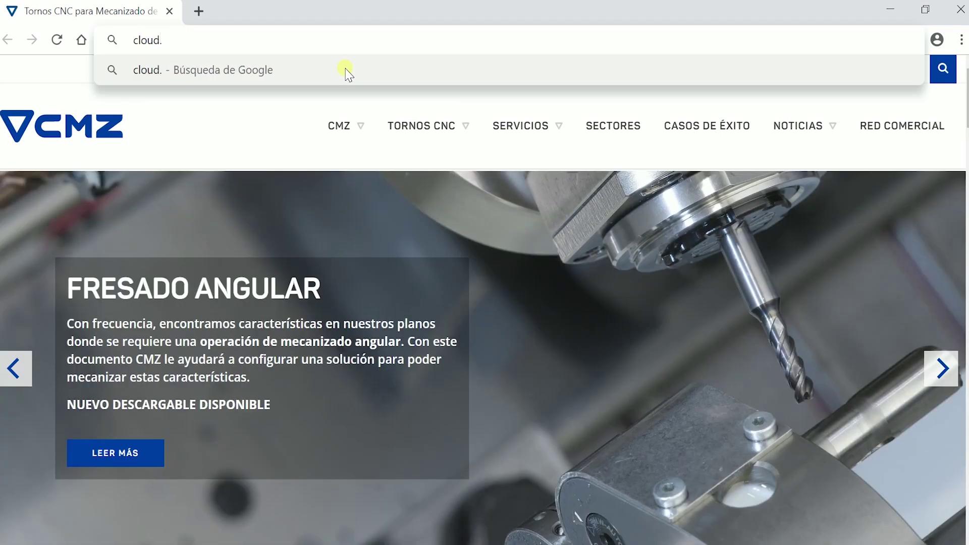
{"action": "type", "text": "cmz.c"}
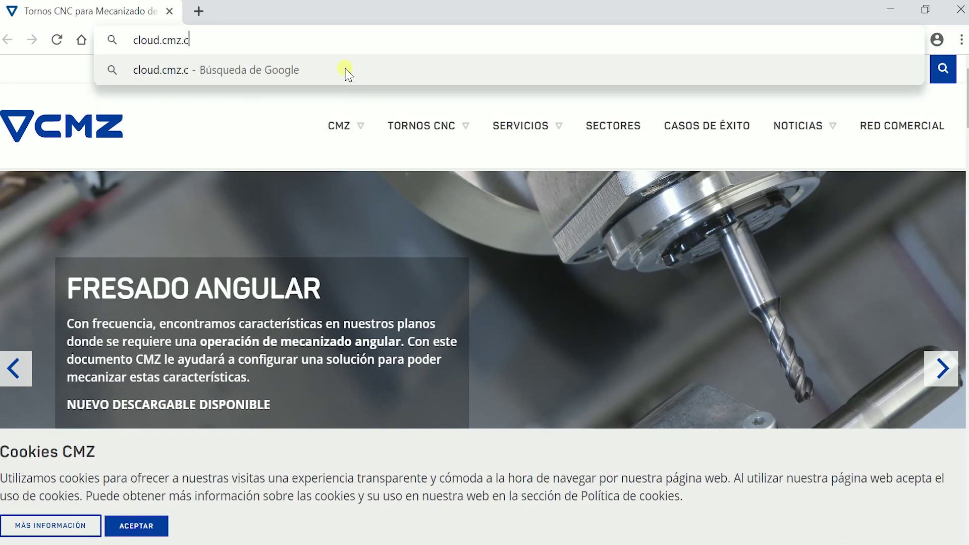
{"action": "type", "text": "om"}
Load cloud.cmz.com in English and request an emailed new password for the username
{"action": "key", "text": "Return"}
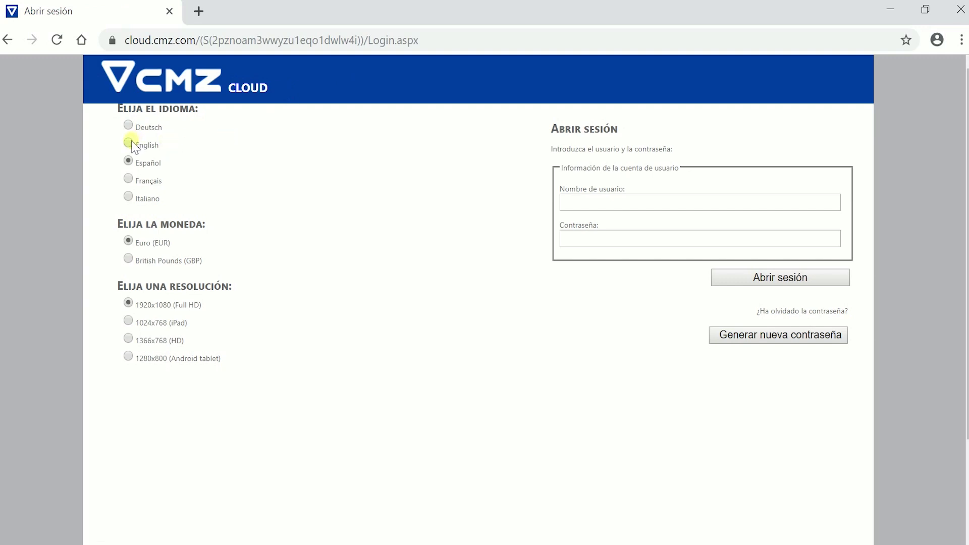
{"action": "left_click", "coordinate": [128, 143]}
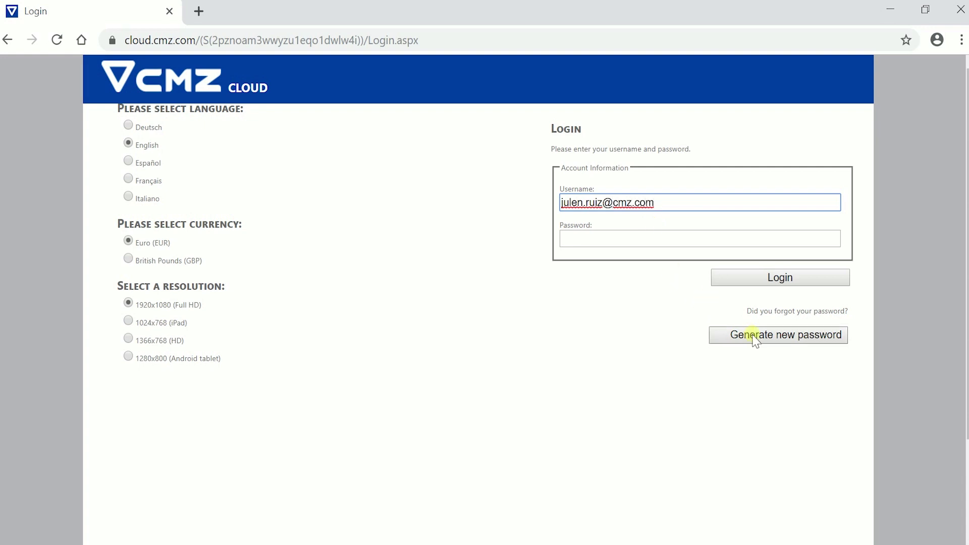
{"action": "left_click", "coordinate": [752, 335]}
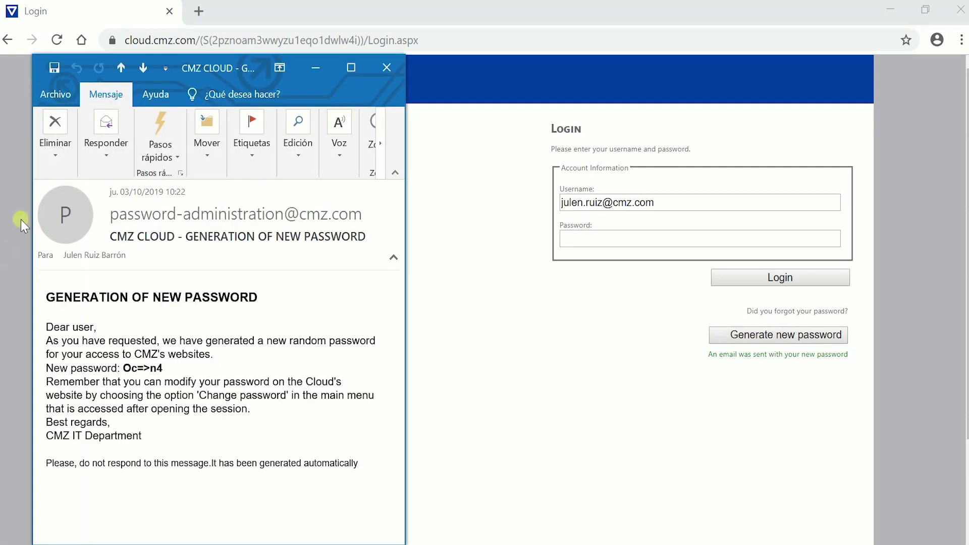
Copy the generated password from the Outlook email into the CMZ Cloud Password field
{"action": "left_click_drag", "start_coordinate": [122, 367], "coordinate": [166, 382]}
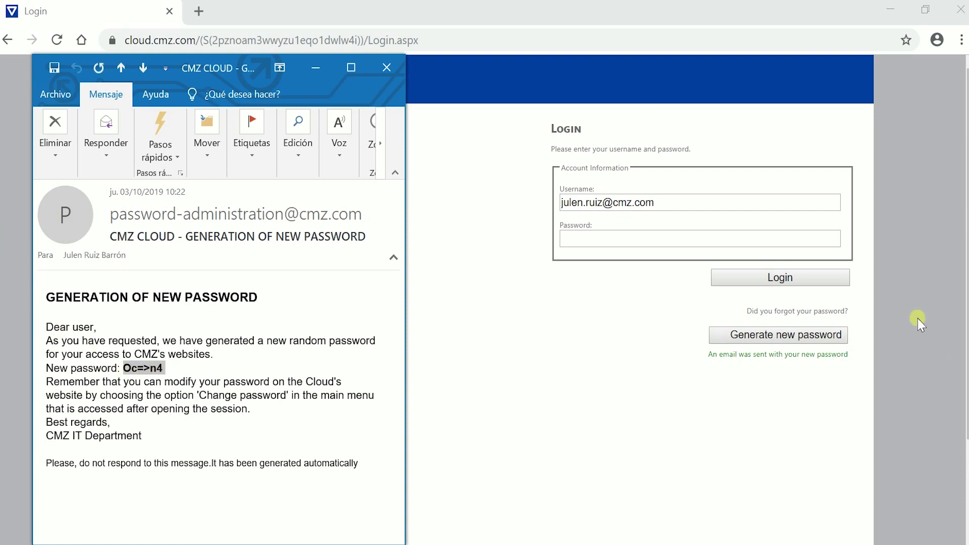
{"action": "left_click", "coordinate": [718, 237]}
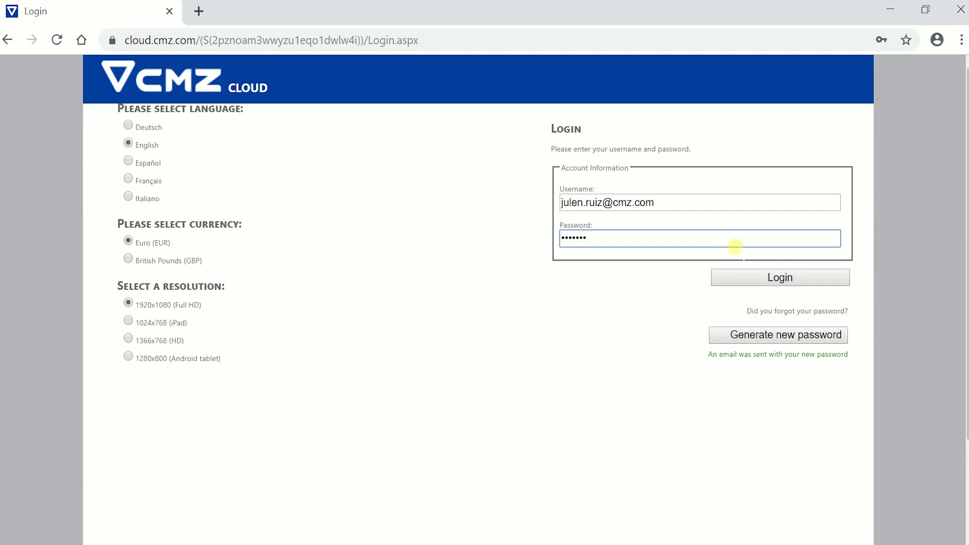
Log in with the generated password and enter it as the old password
{"action": "left_click", "coordinate": [762, 281]}
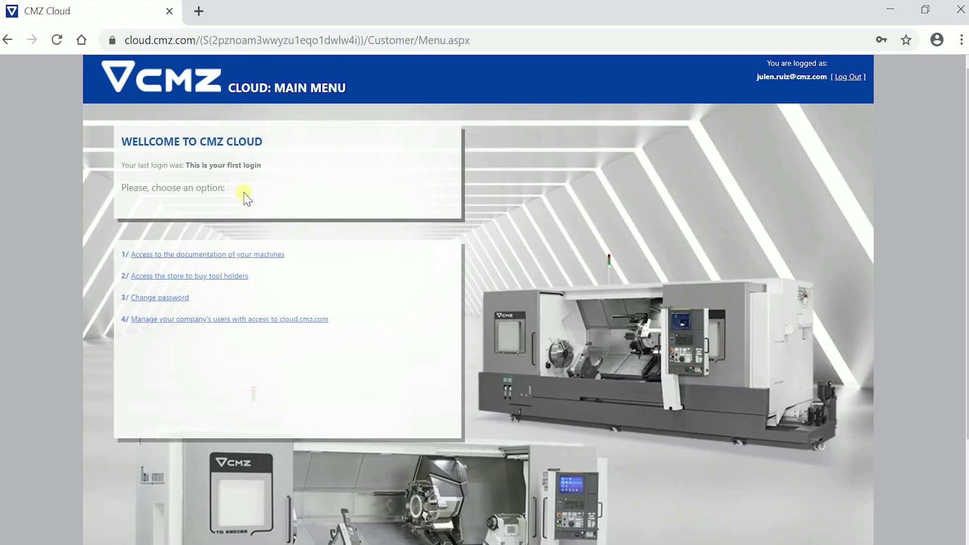
{"action": "left_click", "coordinate": [168, 305]}
{"action": "left_click", "coordinate": [162, 221]}
{"action": "type", "text": "*******"}
{"action": "key", "text": "Tab"}
{"action": "type", "text": "*"}
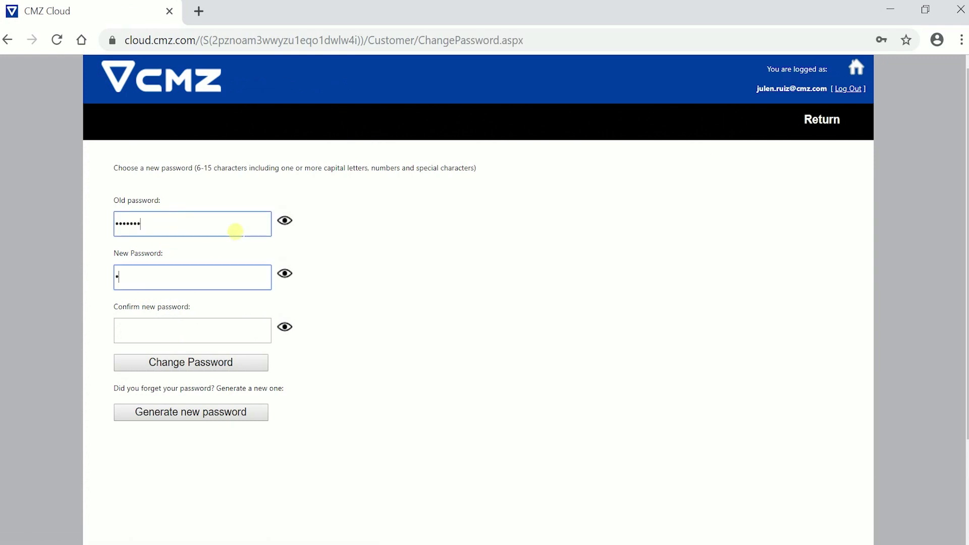
{"action": "type", "text": "*"}
Enter and confirm the new password, submit the change, and return to the main menu
{"action": "key", "text": "Tab"}
{"action": "key", "text": "Tab"}
{"action": "type", "text": "****"}
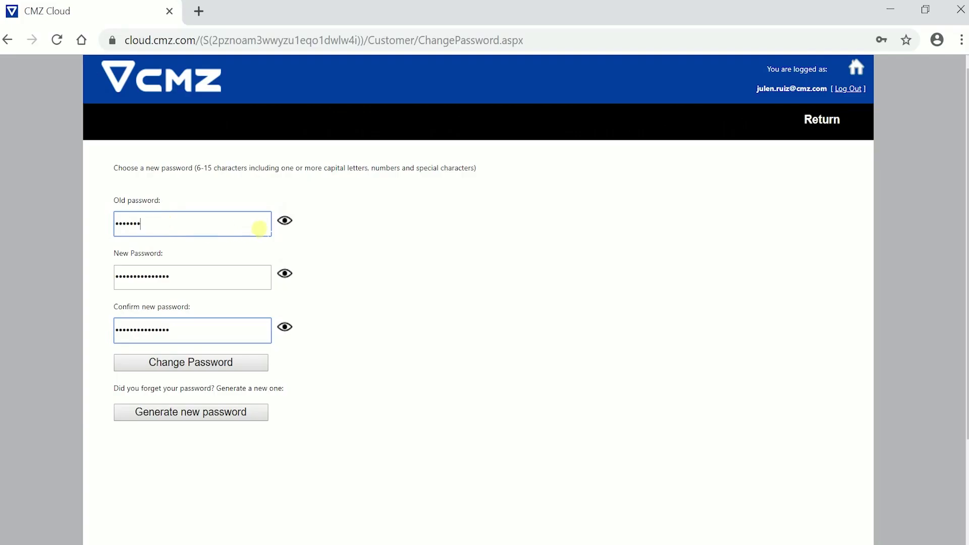
{"action": "left_click", "coordinate": [291, 225]}
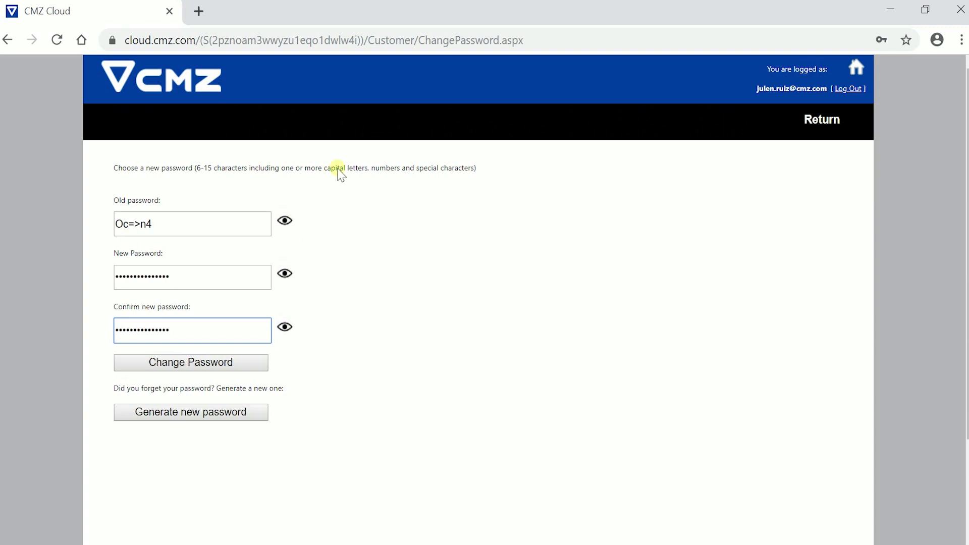
{"action": "left_click", "coordinate": [243, 364]}
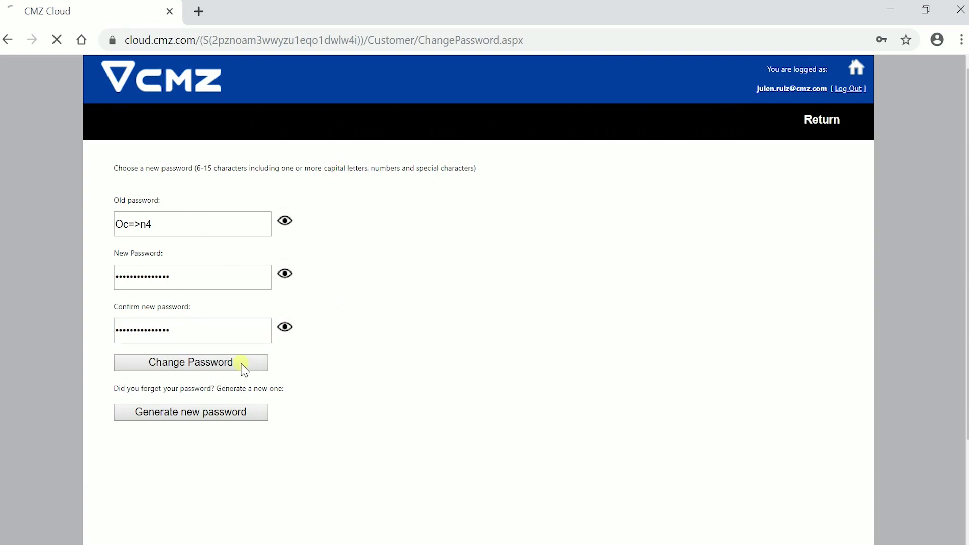
{"action": "left_click", "coordinate": [817, 130]}
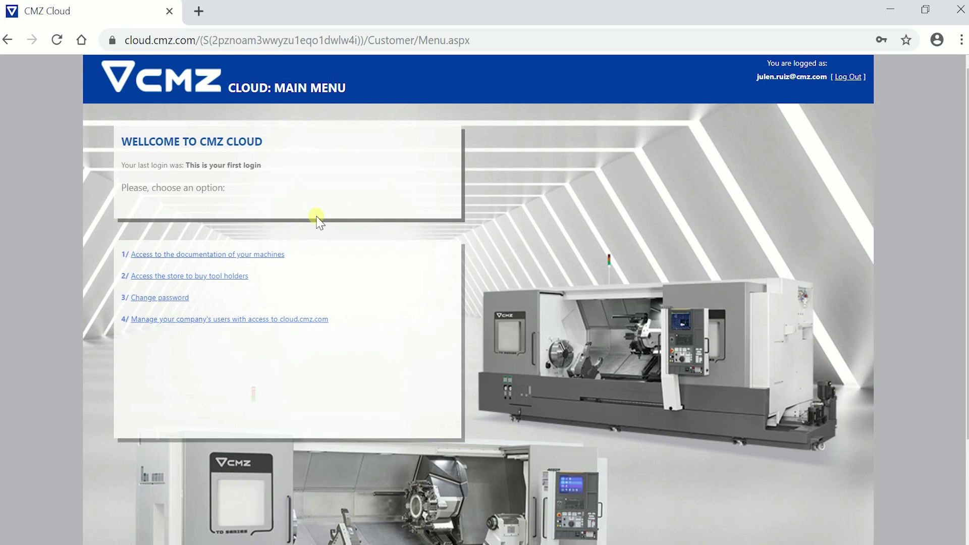
Download the Maintenance Manual PDF for machine 1307
{"action": "left_click", "coordinate": [273, 257]}
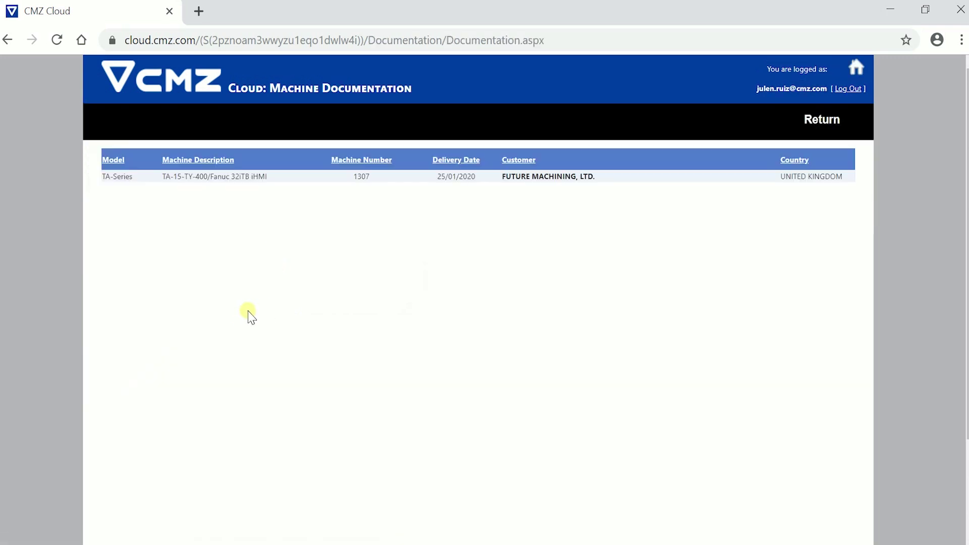
{"action": "left_click", "coordinate": [235, 179]}
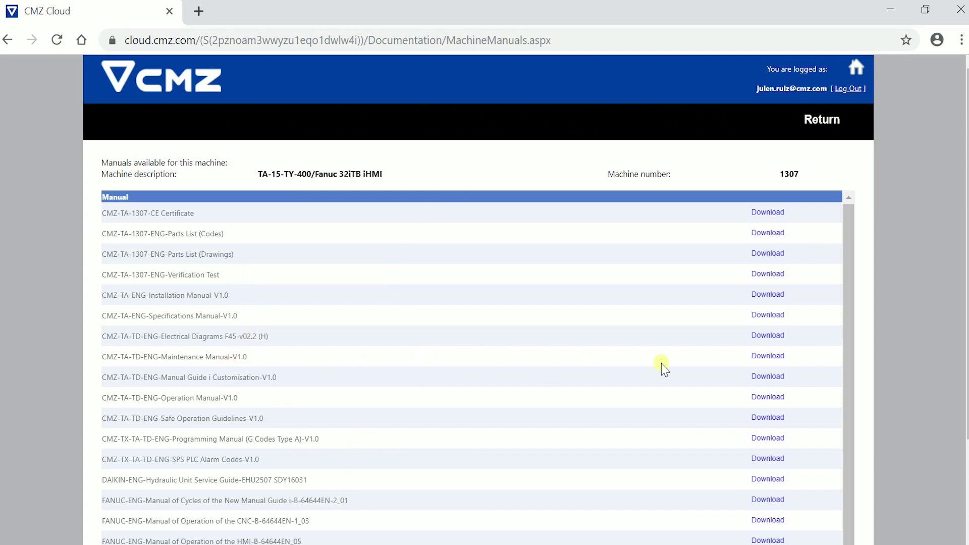
{"action": "left_click", "coordinate": [783, 357]}
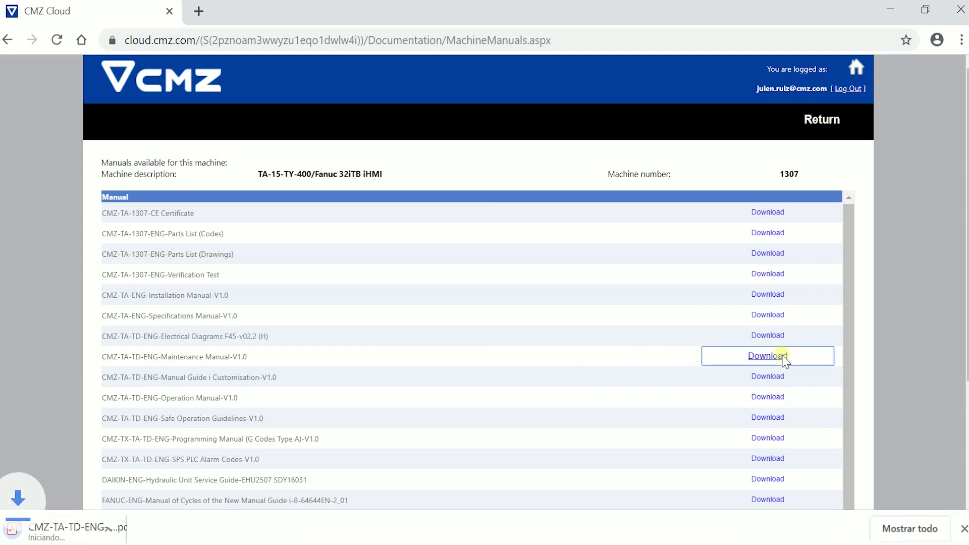
Open the downloaded manual, check its file path, then close it and return to the overview
{"action": "left_click", "coordinate": [69, 530]}
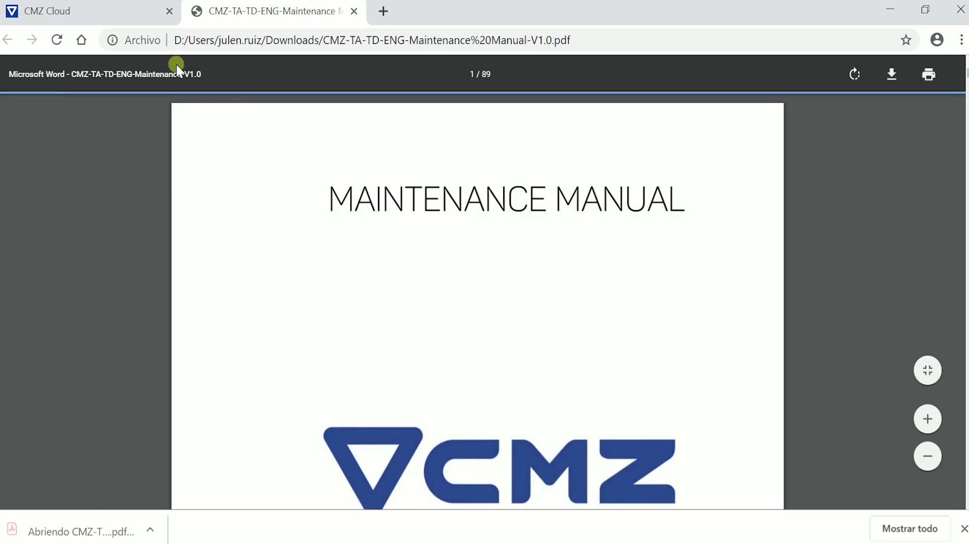
{"action": "mouse_move", "coordinate": [174, 40]}
{"action": "left_mouse_down"}
{"action": "mouse_move", "coordinate": [364, 55]}
{"action": "mouse_move", "coordinate": [695, 55]}
{"action": "left_mouse_up"}
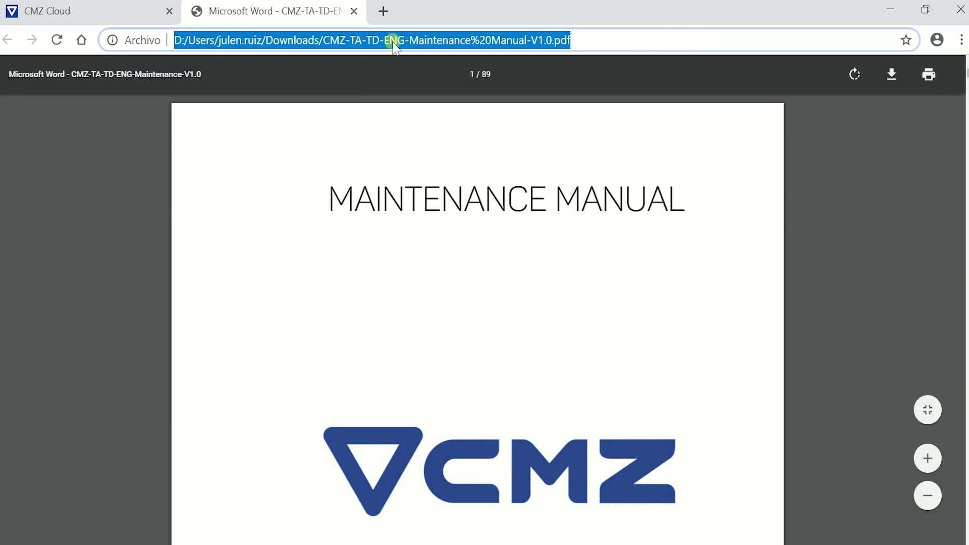
{"action": "left_click", "coordinate": [353, 11]}
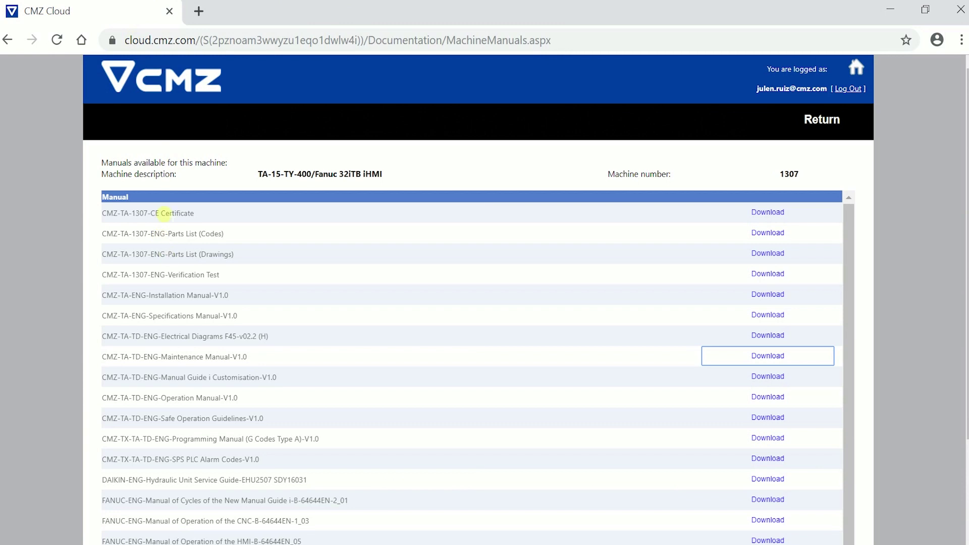
{"action": "left_click", "coordinate": [831, 119]}
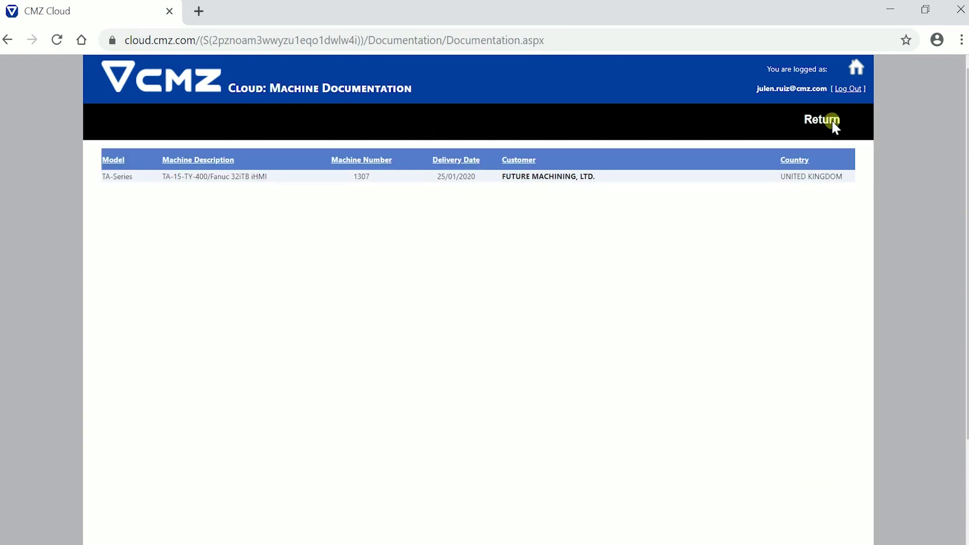
From the main menu, reach 'Manage your company's users' and open a blank New user form
{"action": "left_click", "coordinate": [831, 119]}
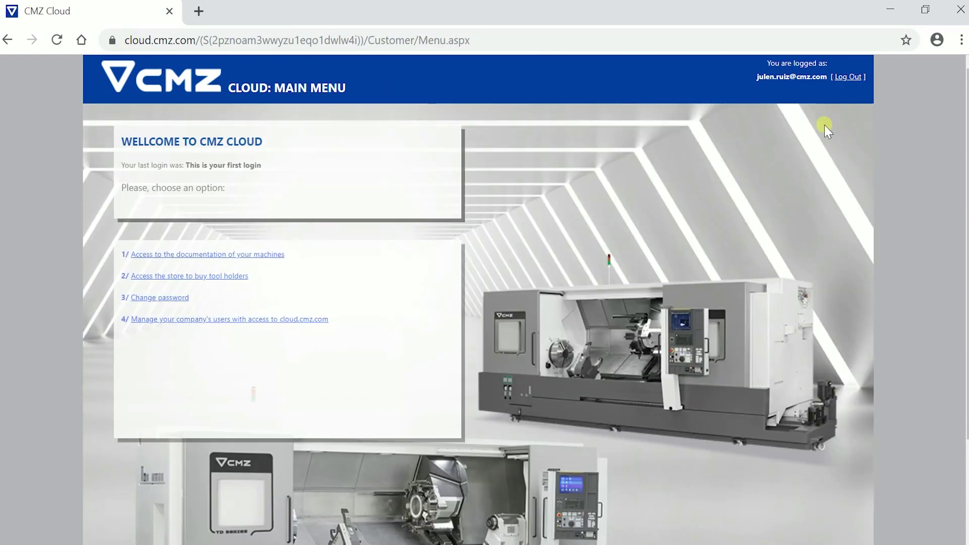
{"action": "left_click", "coordinate": [206, 320]}
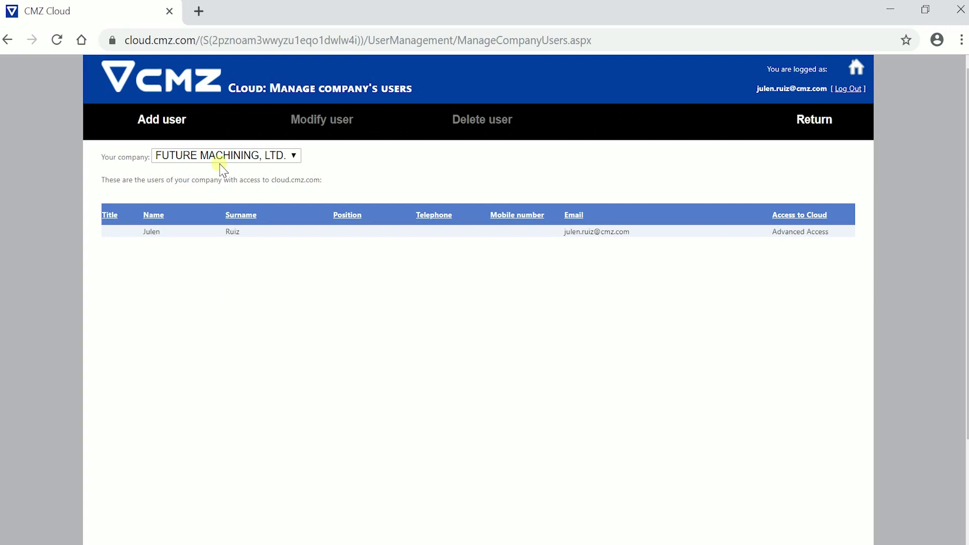
{"action": "left_click", "coordinate": [173, 120]}
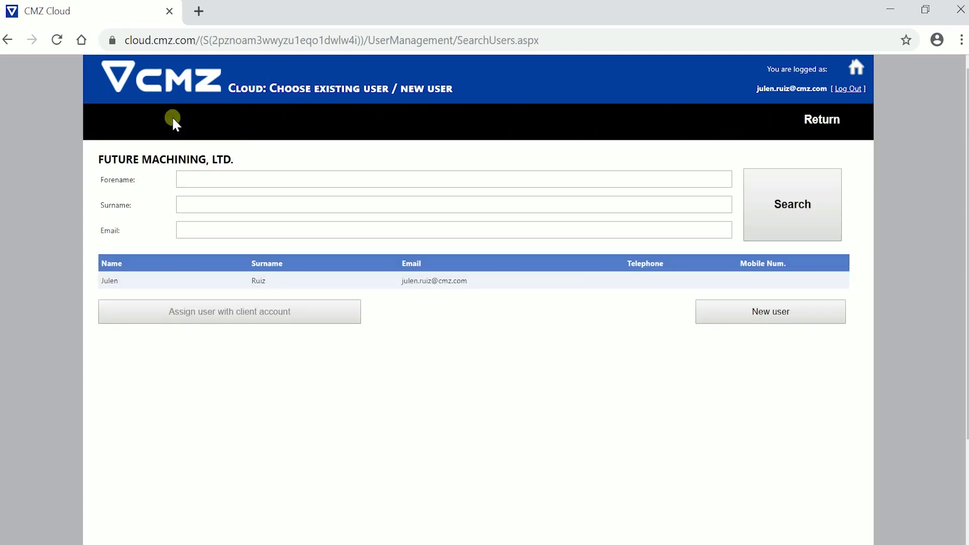
{"action": "left_click", "coordinate": [800, 324]}
Add Sr. John Smith with telephone, email and Administration Privileges cloud access
{"action": "left_click", "coordinate": [326, 201]}
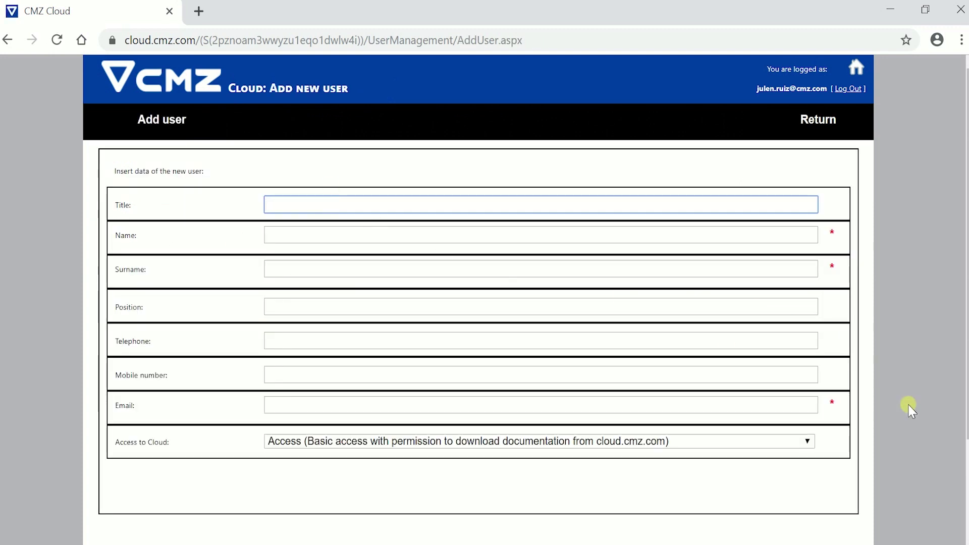
{"action": "key", "text": "Tab"}
{"action": "key", "text": "Tab"}
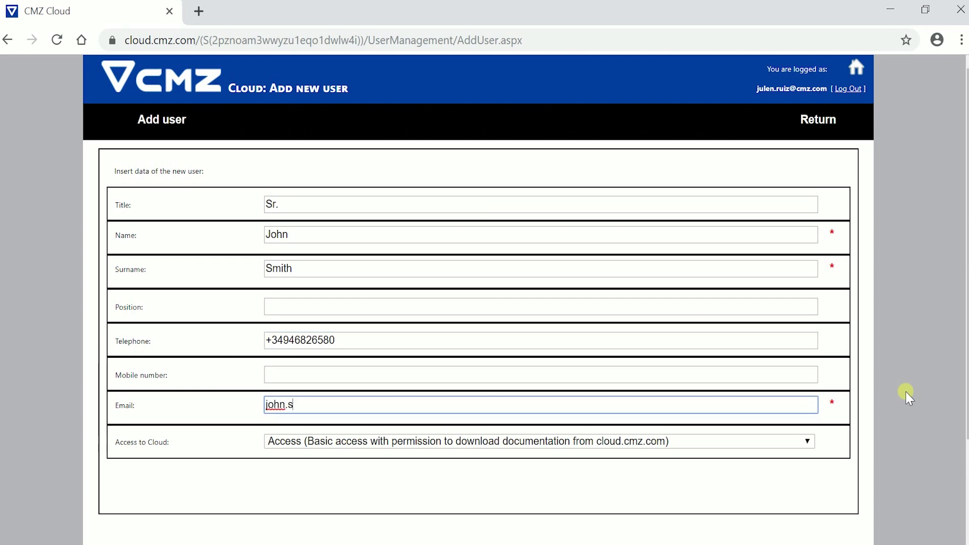
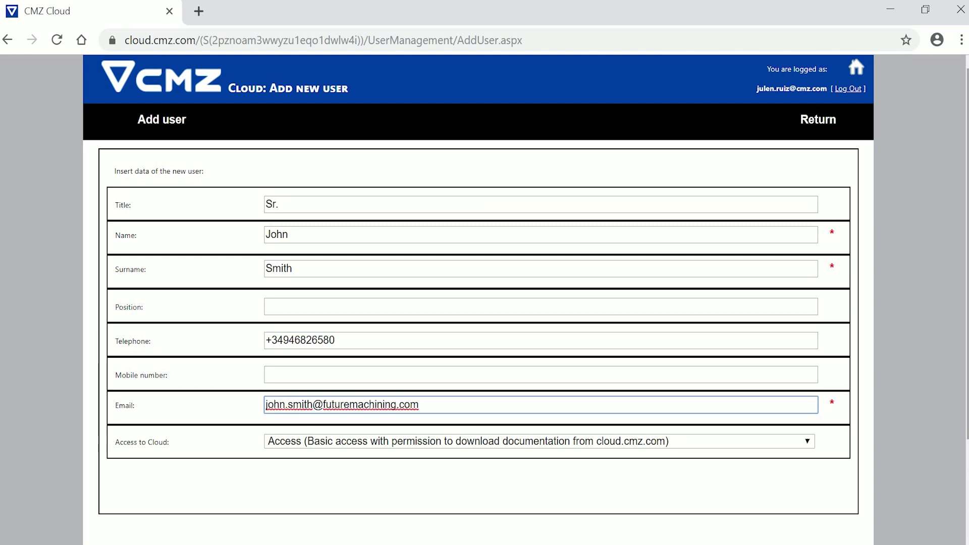
{"action": "left_click", "coordinate": [808, 443]}
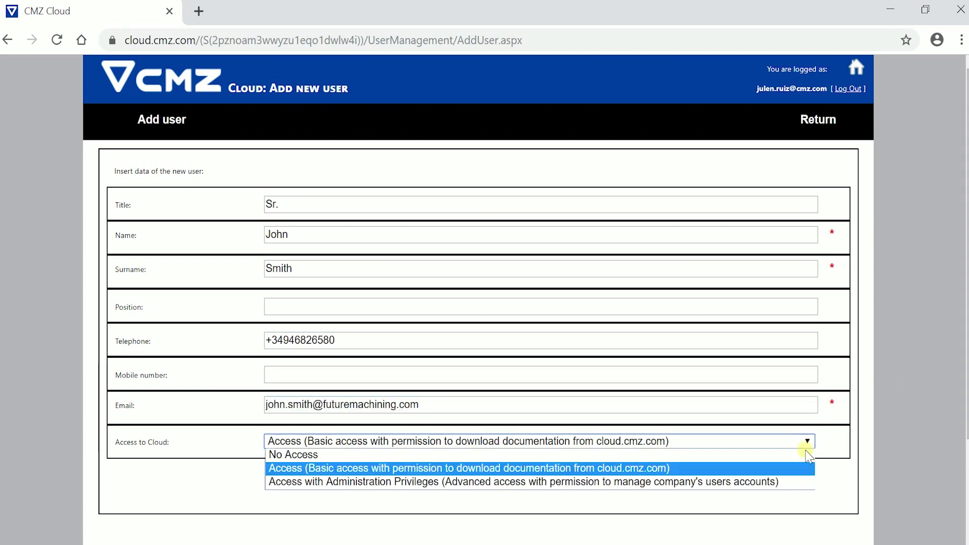
{"action": "left_click", "coordinate": [729, 488]}
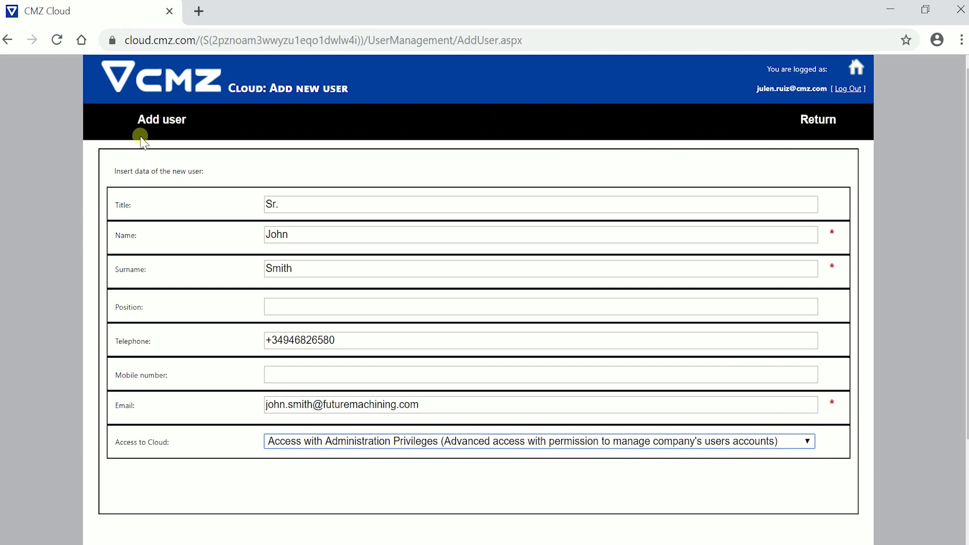
{"action": "left_click", "coordinate": [163, 122]}
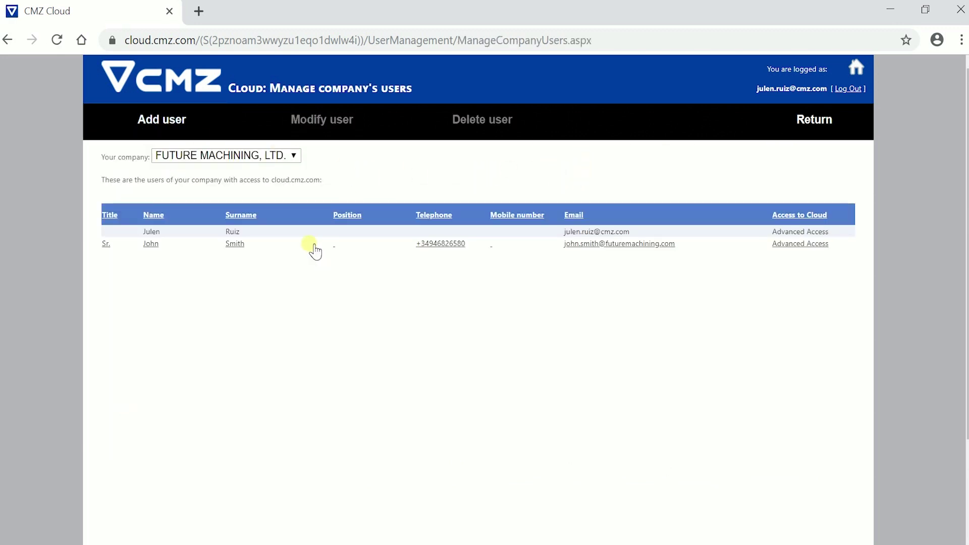
Edit John Smith's Access to Cloud to Basic access and save the changes
{"action": "left_click", "coordinate": [314, 249]}
{"action": "left_click", "coordinate": [317, 120]}
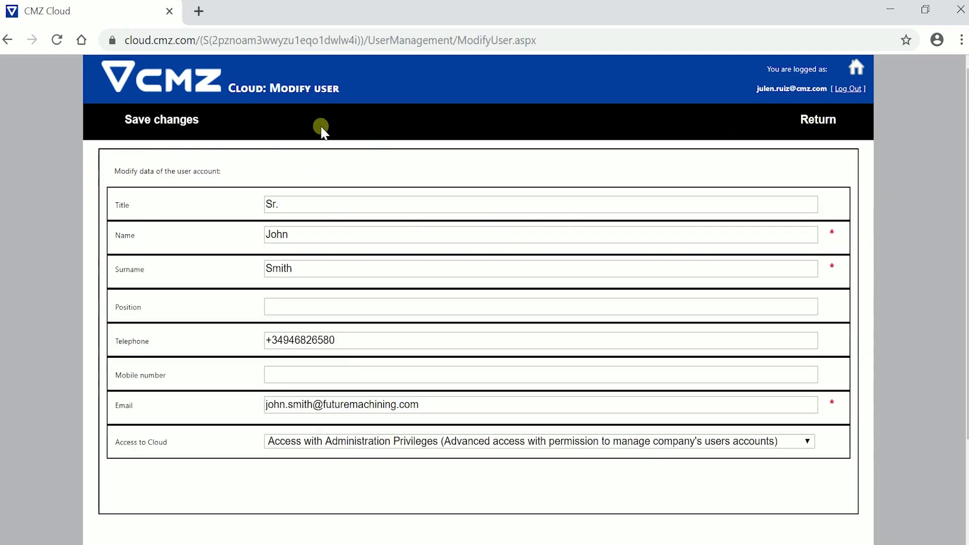
{"action": "left_click", "coordinate": [312, 443]}
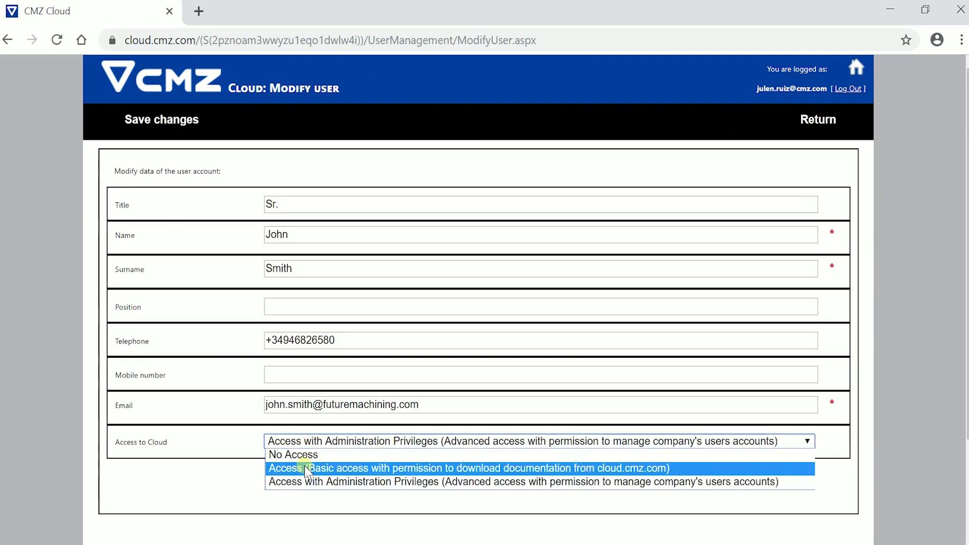
{"action": "left_click", "coordinate": [306, 469]}
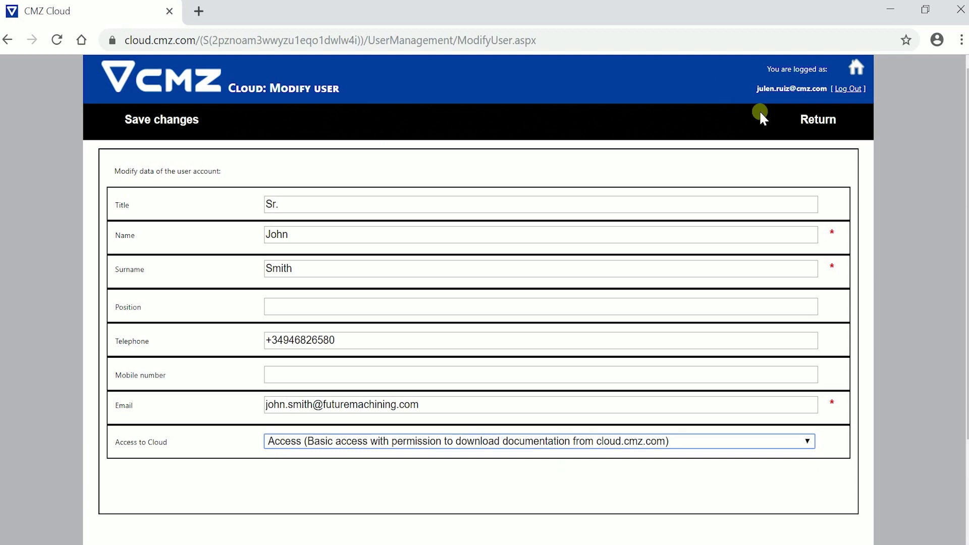
{"action": "left_click", "coordinate": [143, 125]}
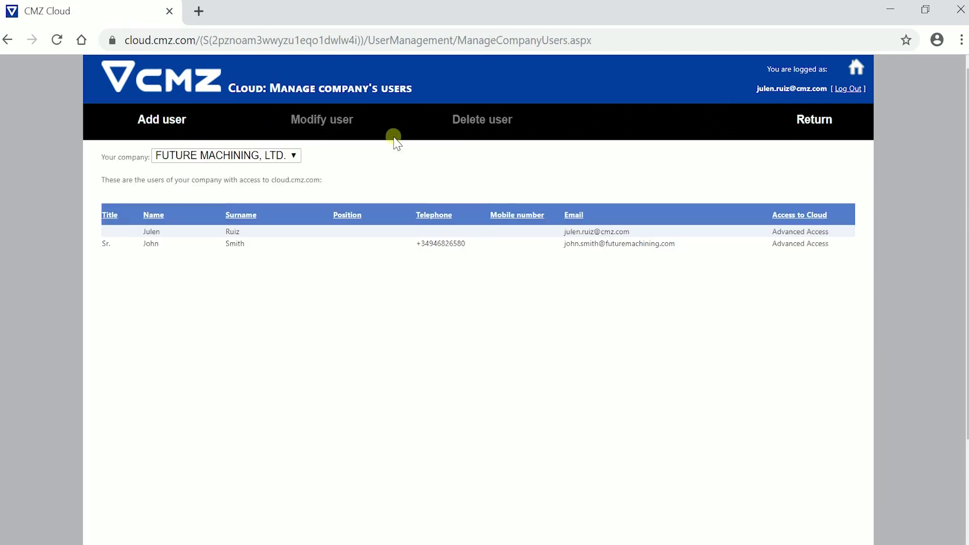
Delete John Smith after confirming the prompt, then return to the main menu
{"action": "left_click", "coordinate": [437, 244]}
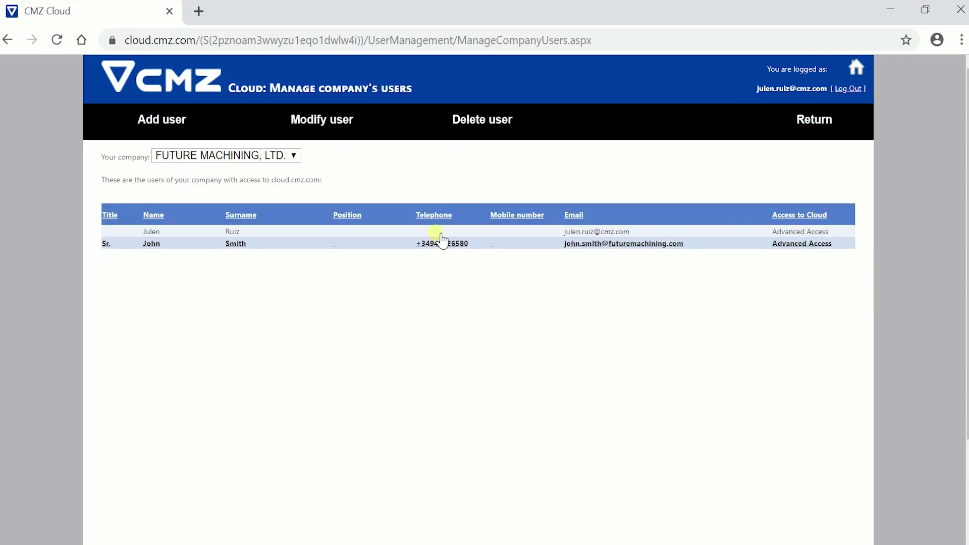
{"action": "left_click", "coordinate": [483, 121]}
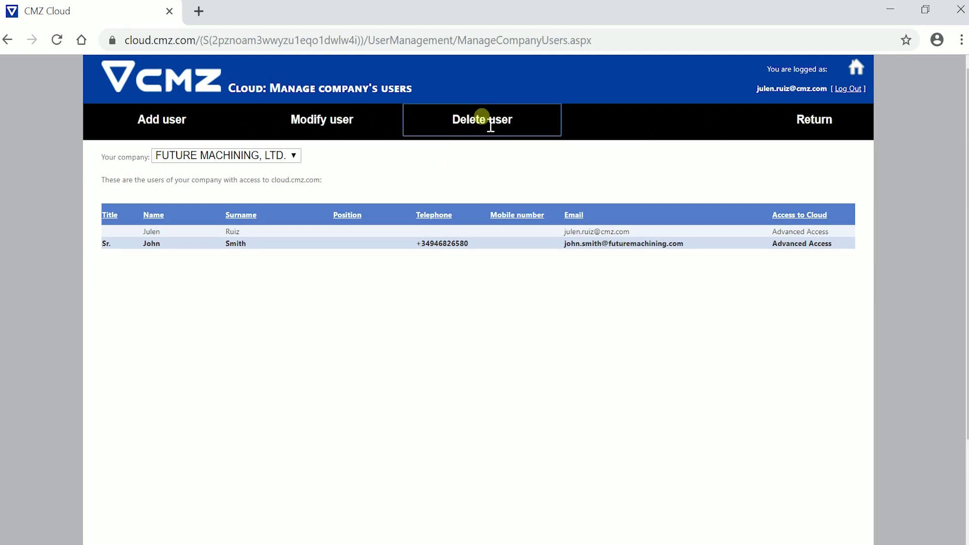
{"action": "left_click", "coordinate": [544, 151]}
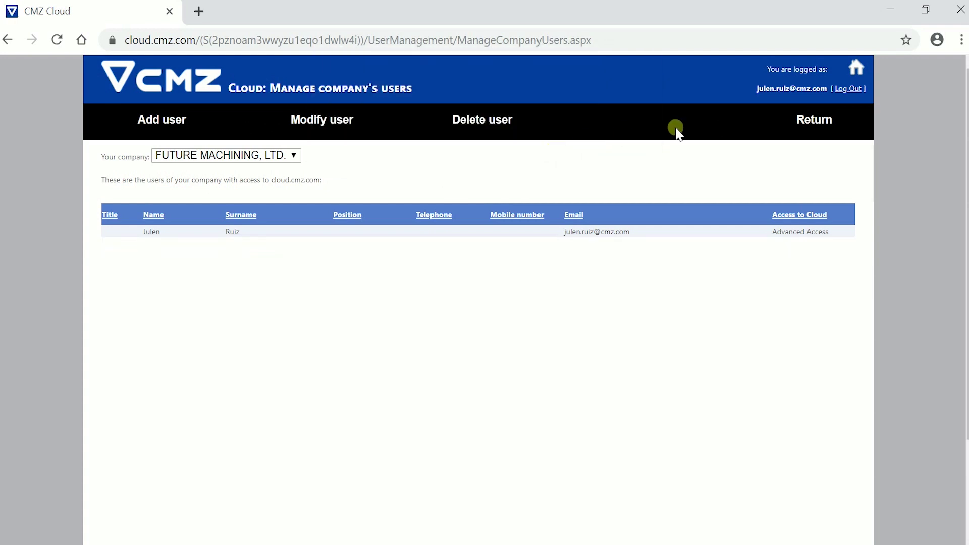
{"action": "left_click", "coordinate": [821, 118]}
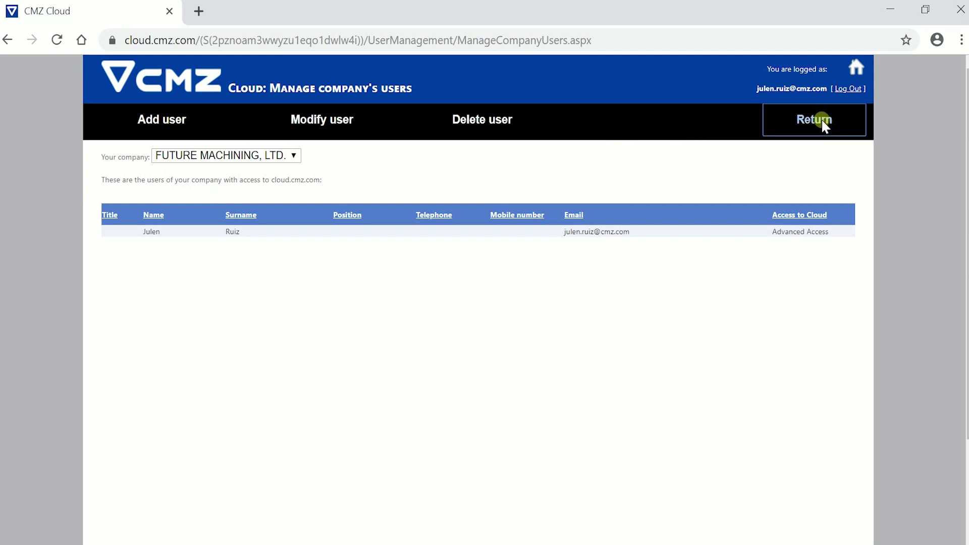
{"action": "left_click", "coordinate": [821, 119]}
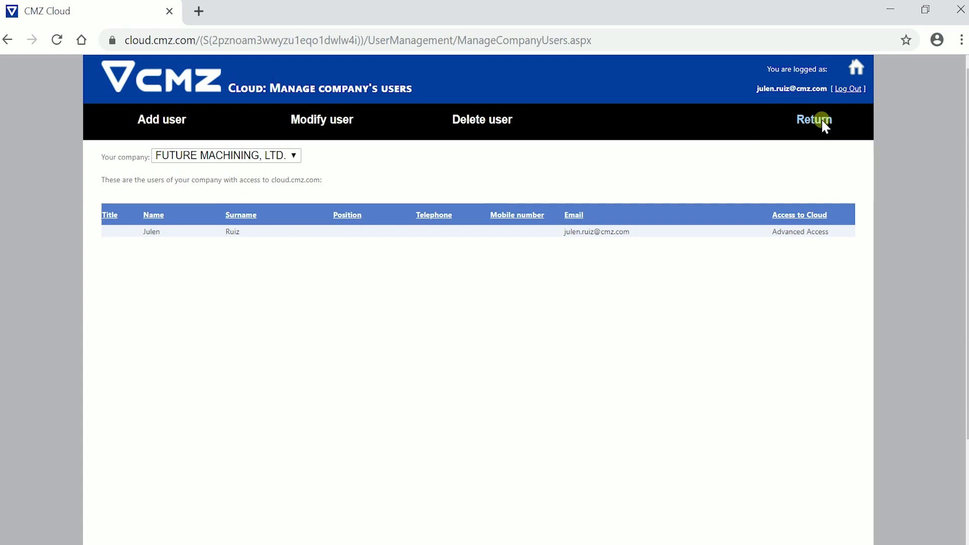